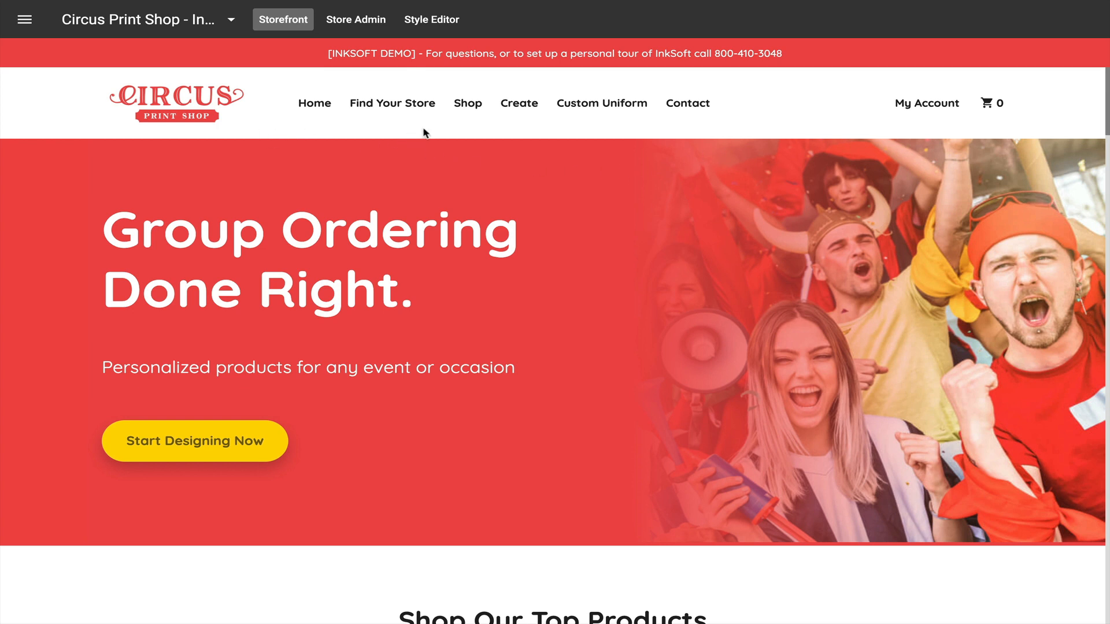
- View the storefront's Custom Uniform page and return to the home page
click(591, 111)
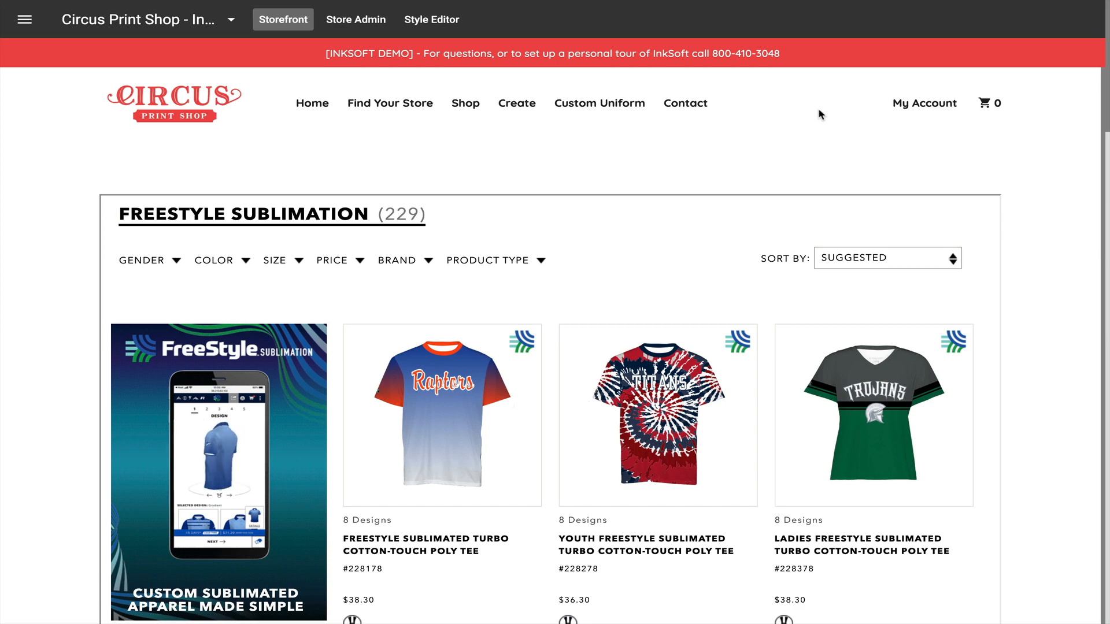
click(198, 126)
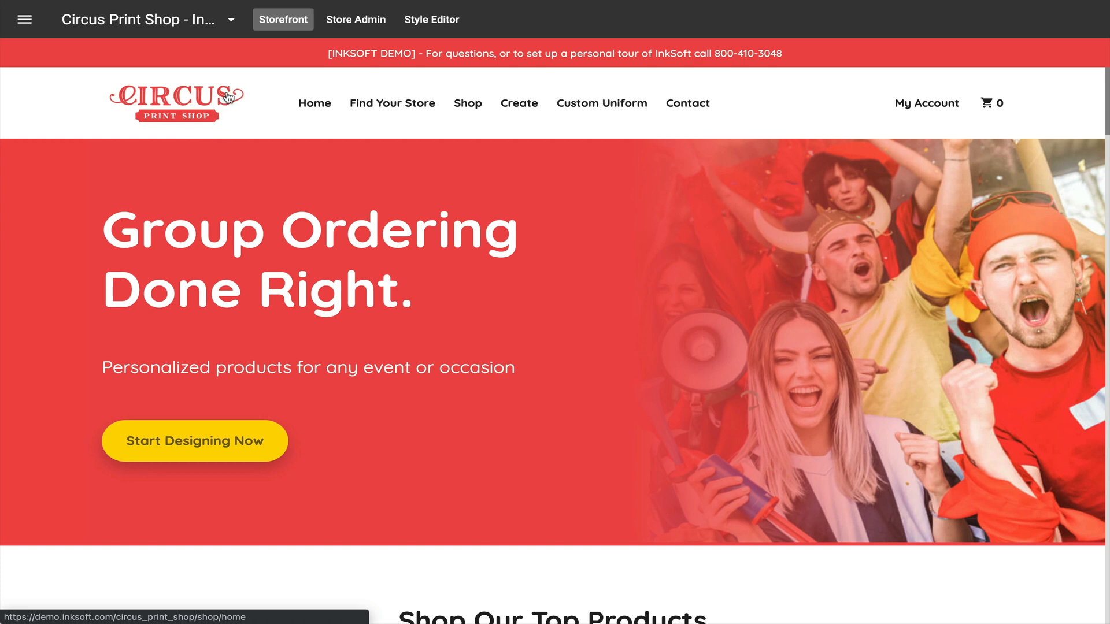
- Open the home page in the style editor and add a Content Block component with Layout 1
click(431, 23)
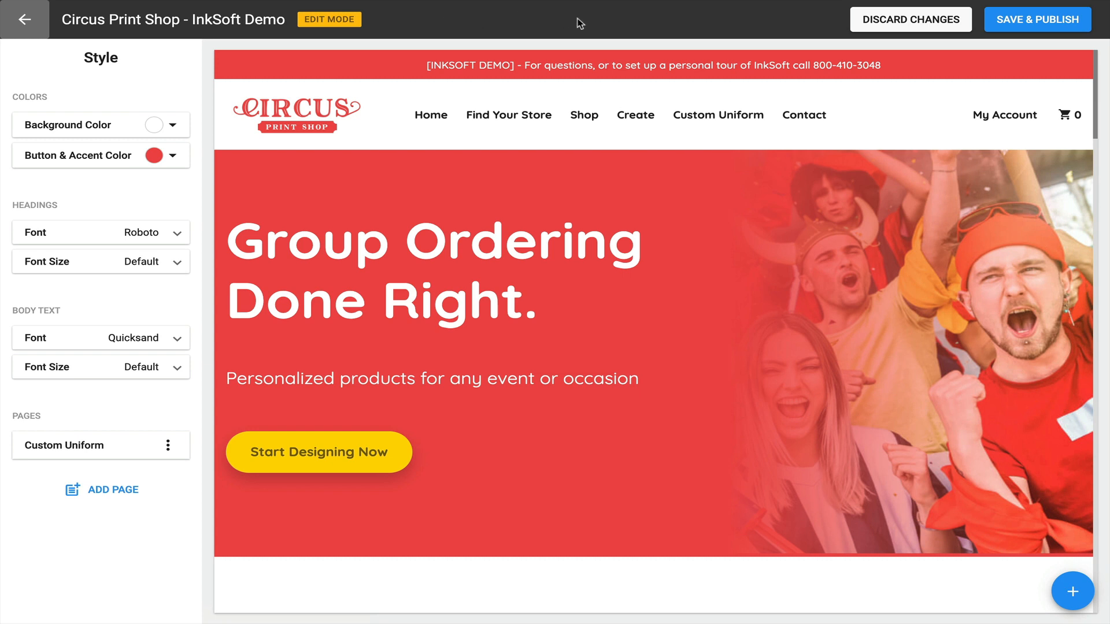
mouse_move(948, 345)
click(1074, 592)
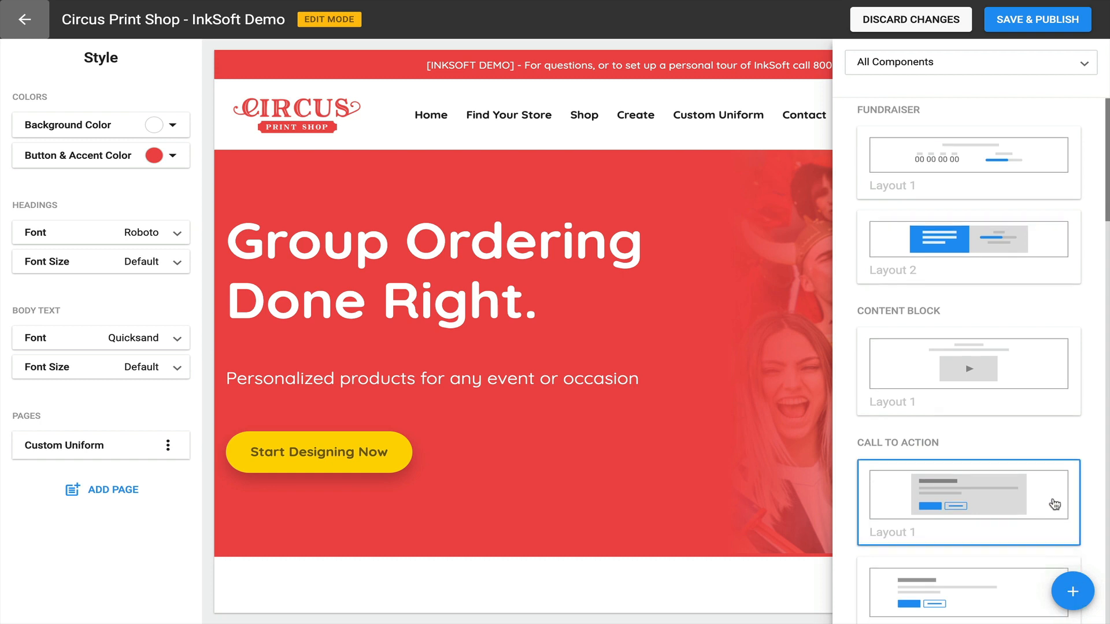
scroll(1052, 507, down, 5)
scroll(1052, 509, down, 1)
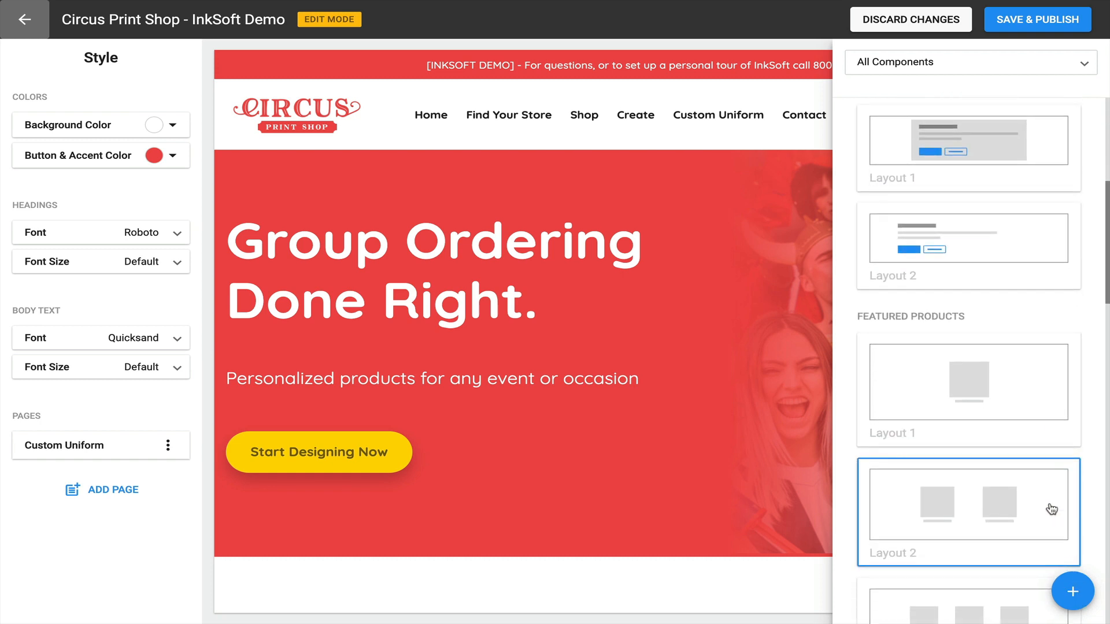
scroll(1052, 509, up, 5)
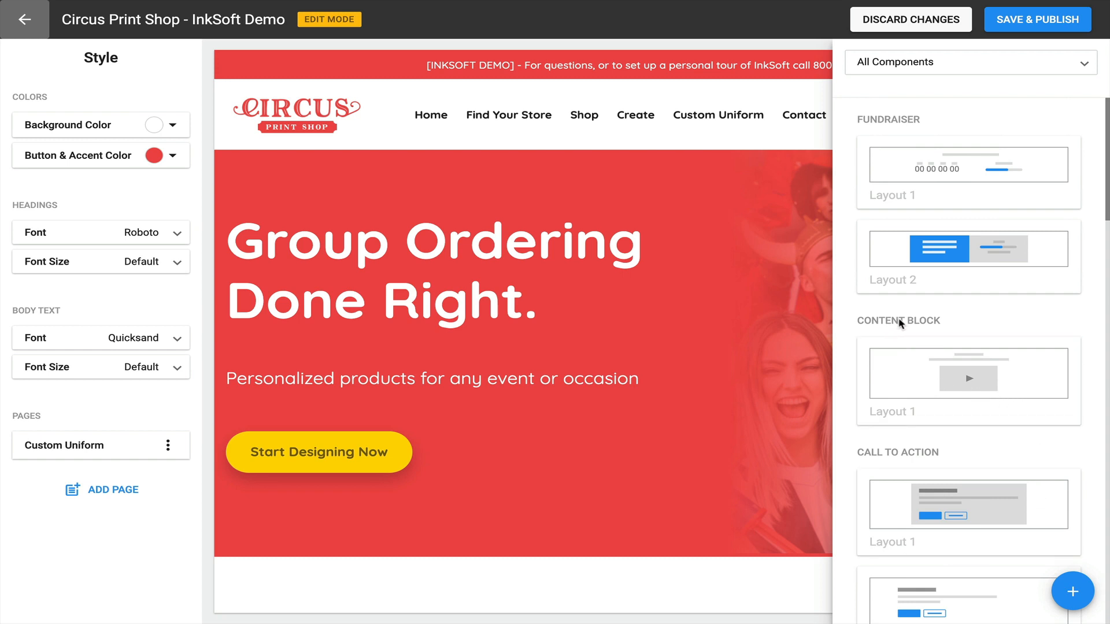
click(988, 374)
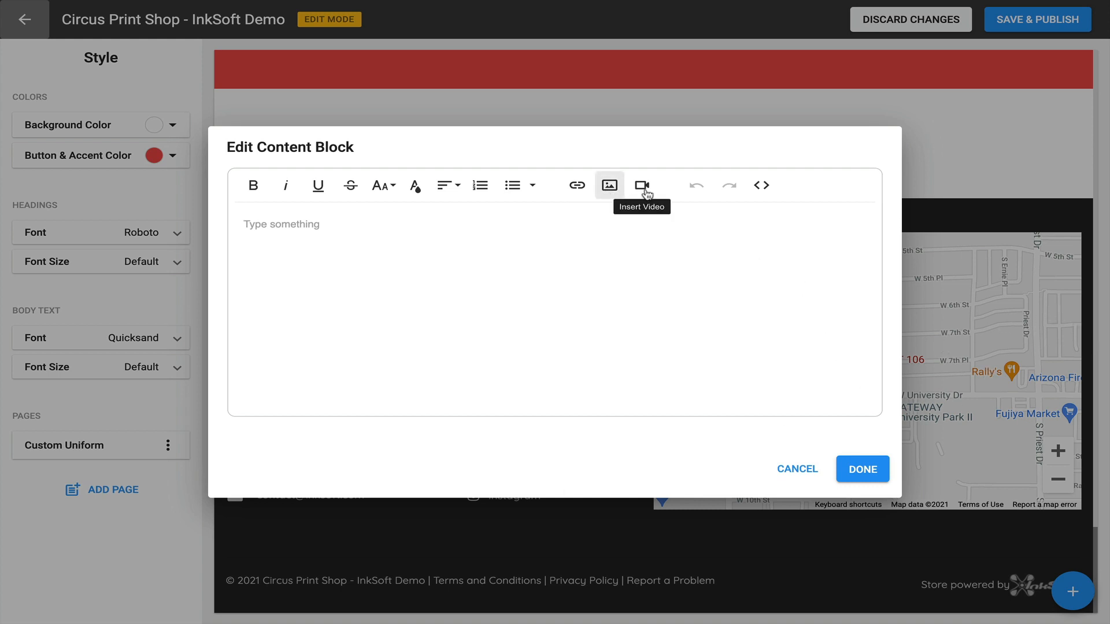
- Show the empty content block's code view, cancel its editing and leave the style editor, discarding the unsaved changes
click(770, 194)
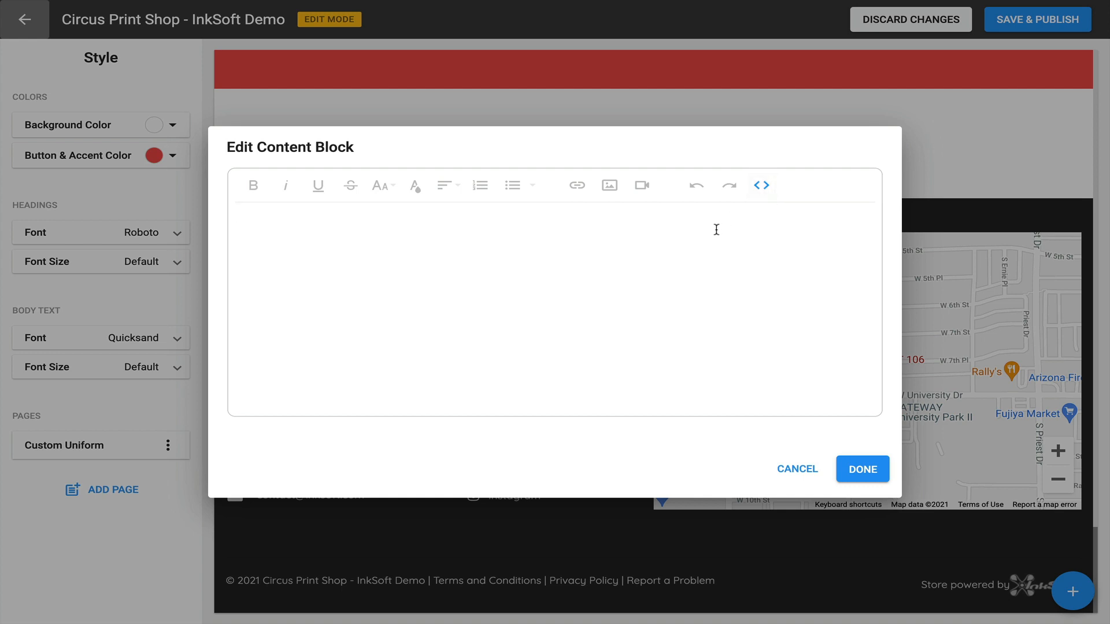
click(809, 474)
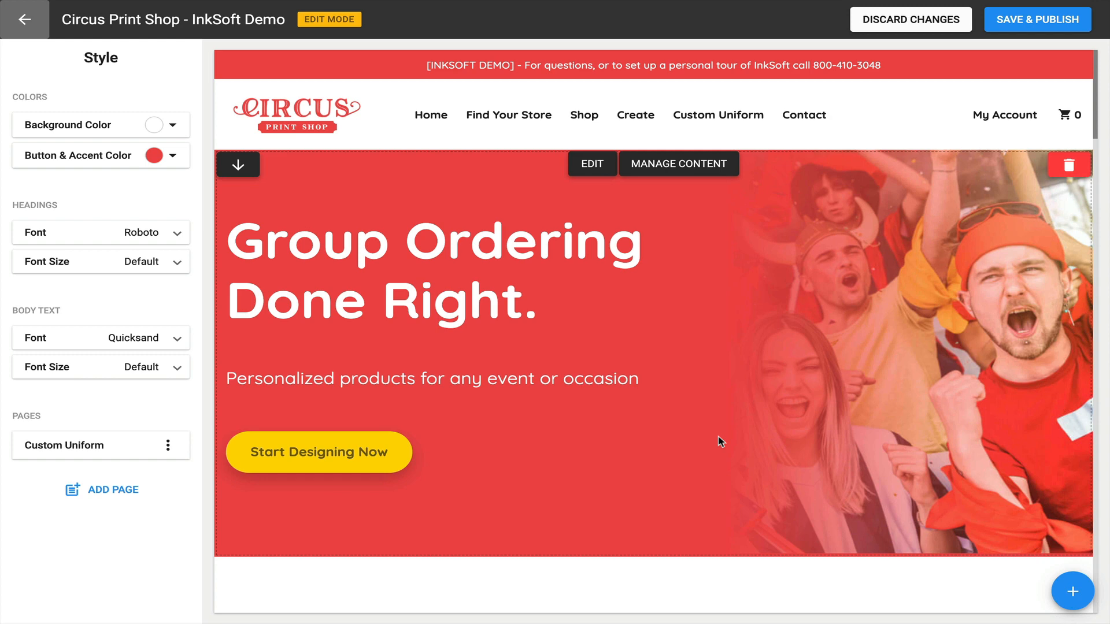
click(34, 23)
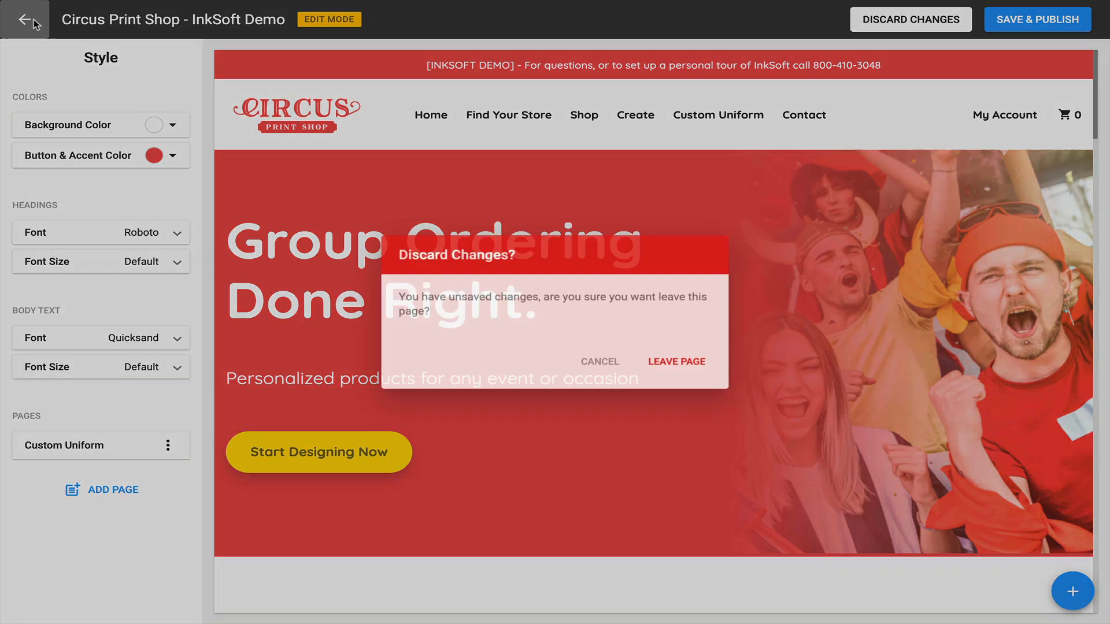
click(694, 363)
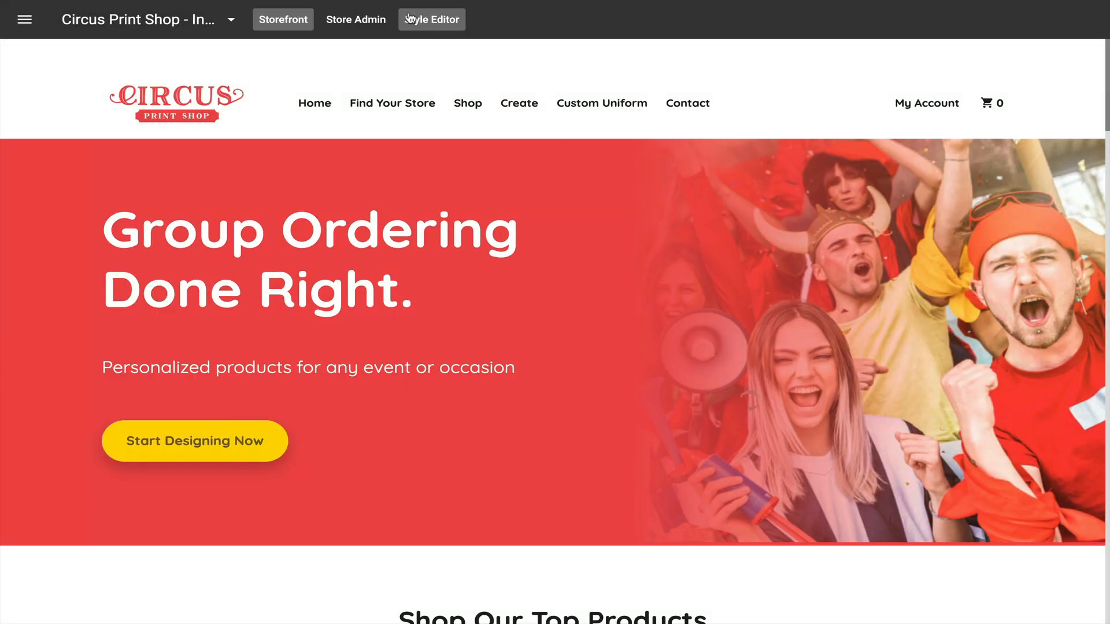
- Start creating a page in the style editor, try its Publish Page option off and on, and cancel the creation
click(410, 19)
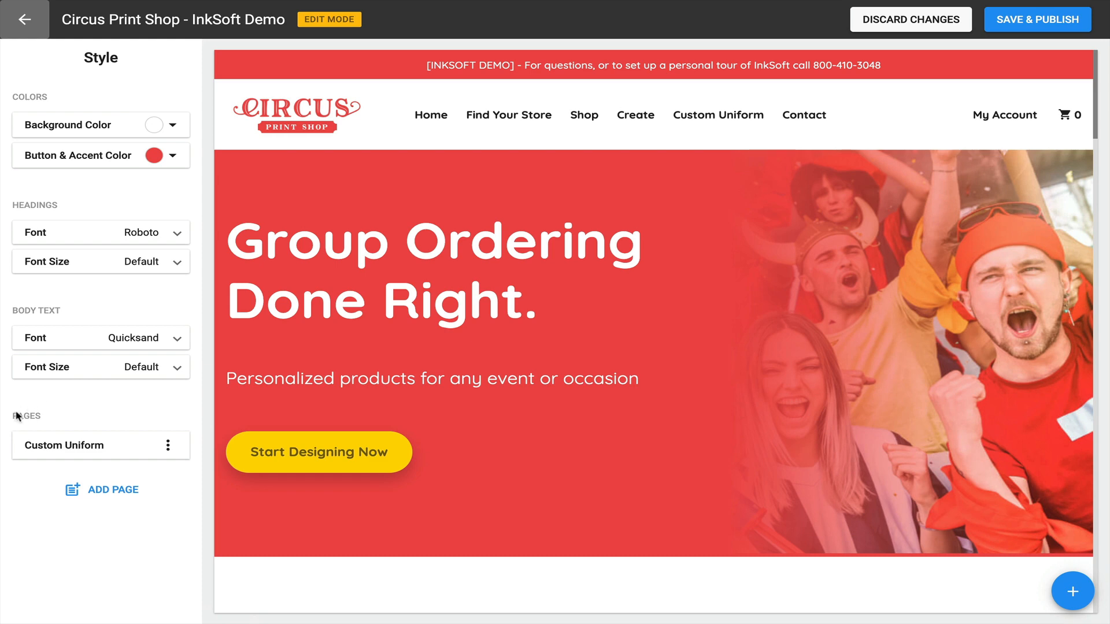
click(99, 492)
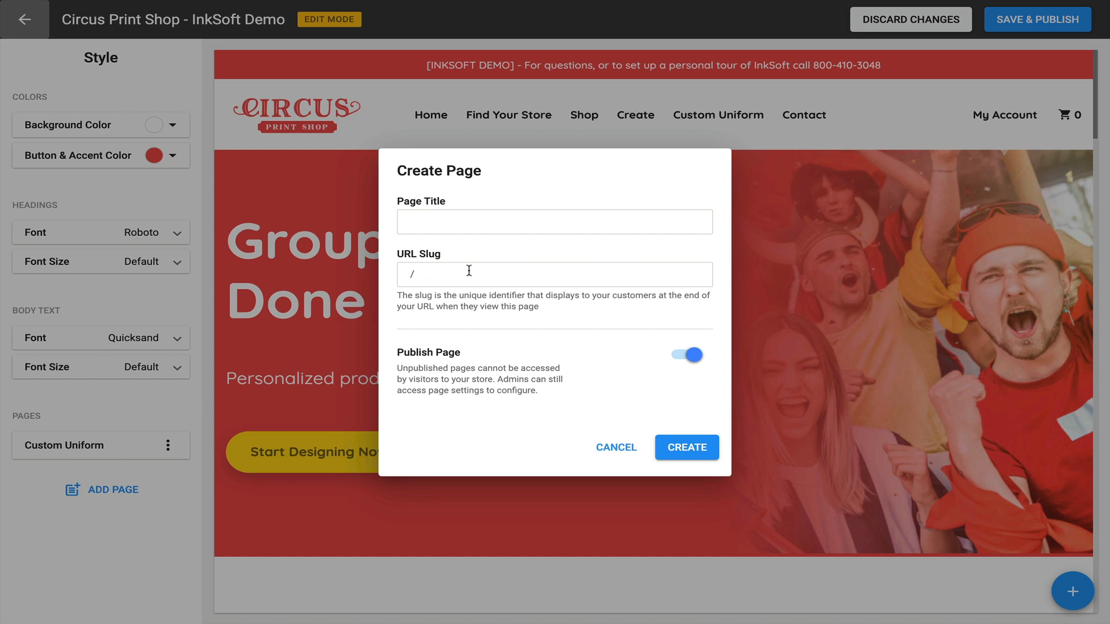
click(685, 359)
click(682, 359)
click(617, 451)
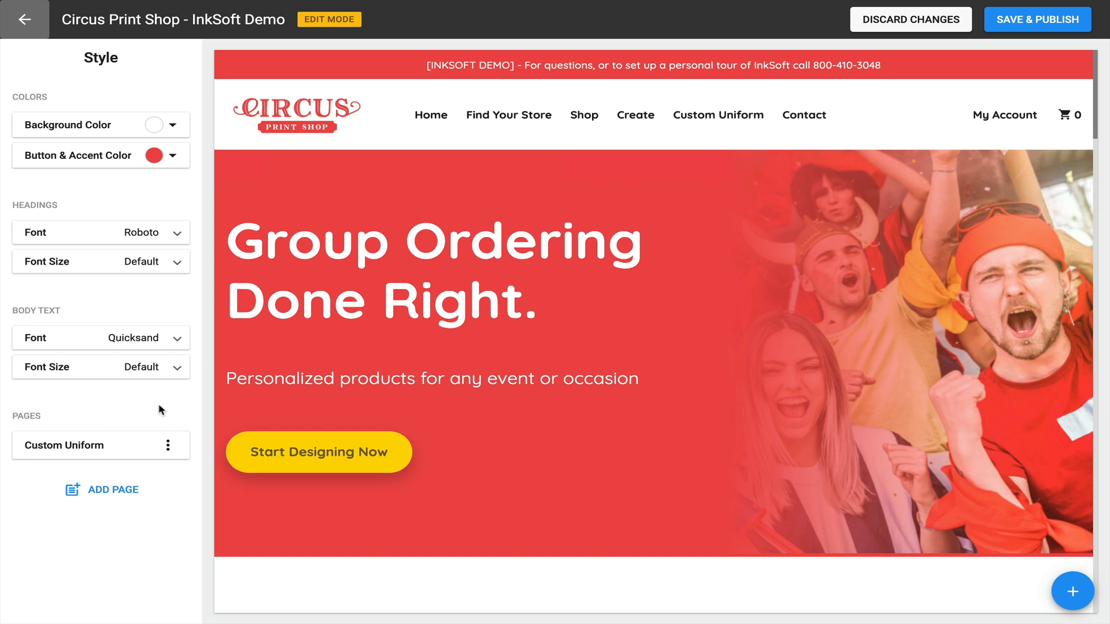
- Examine the HTML code in the Custom Uniform page's content block and return to the storefront
click(169, 446)
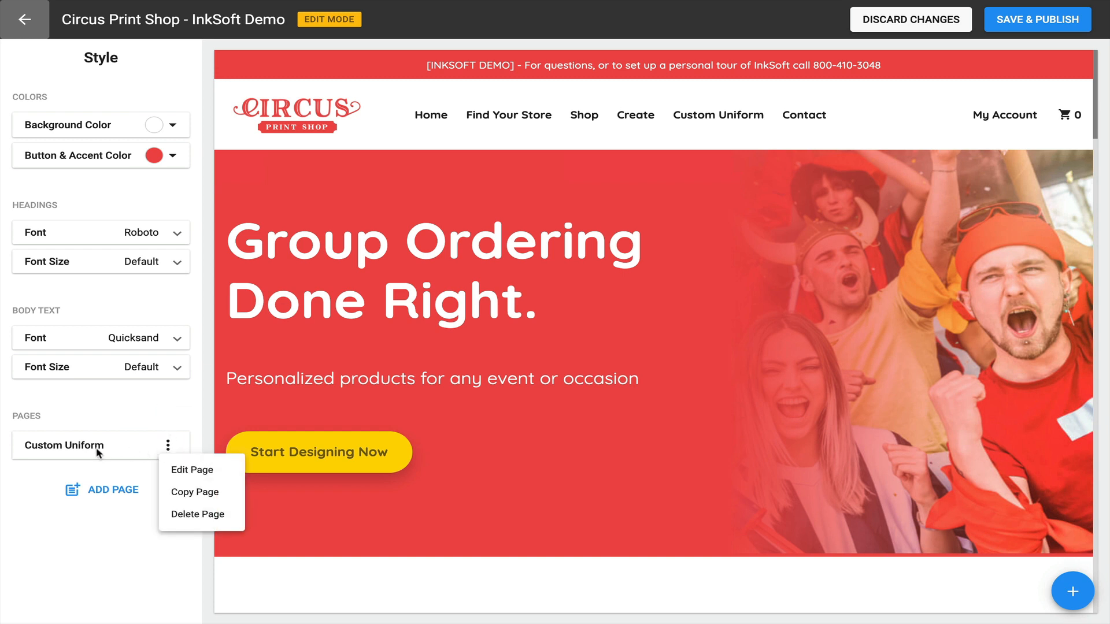
click(190, 471)
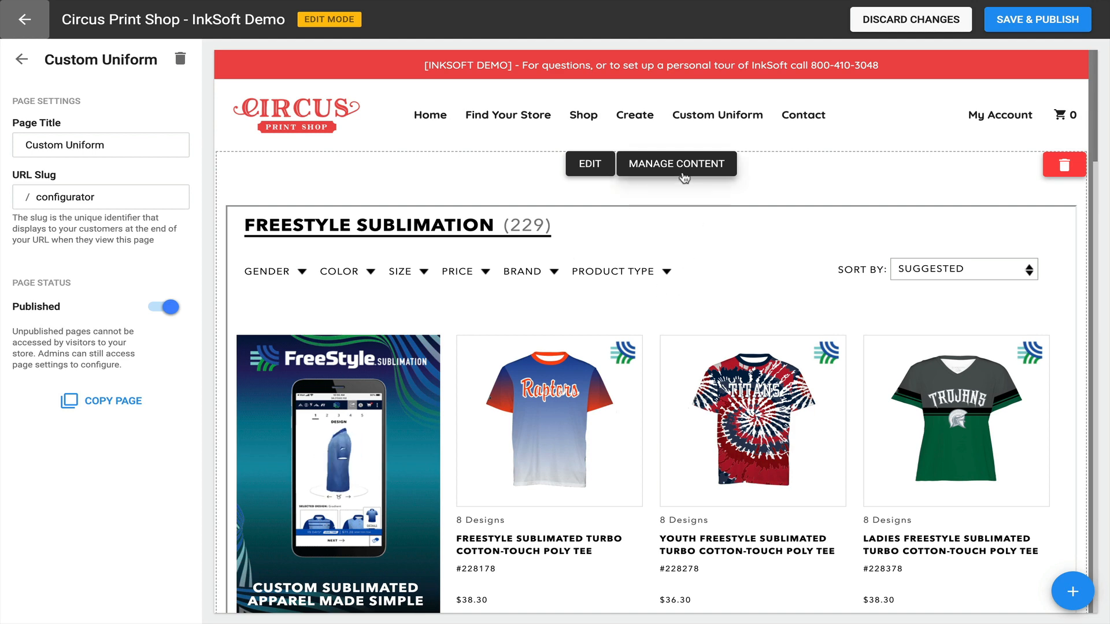
click(683, 172)
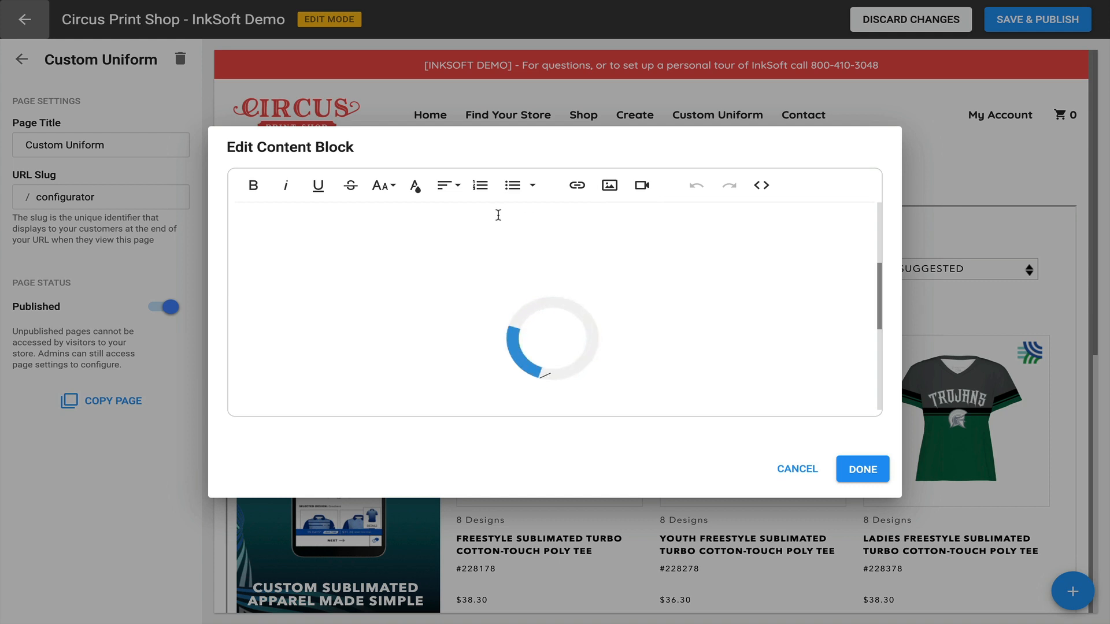
click(753, 192)
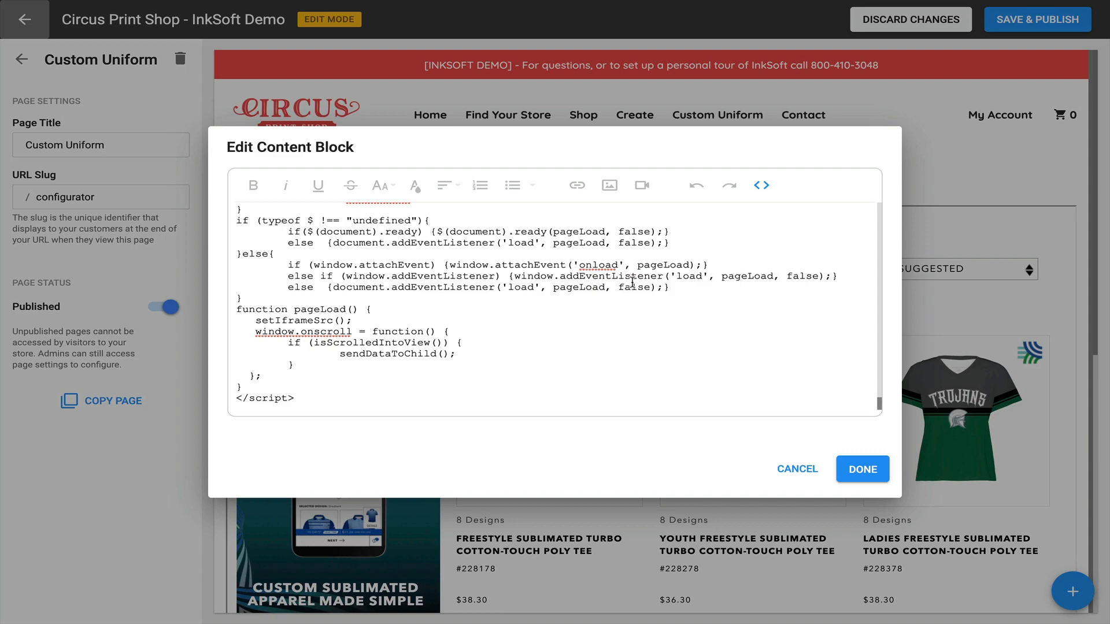
scroll(627, 274, up, 10)
scroll(631, 283, up, 15)
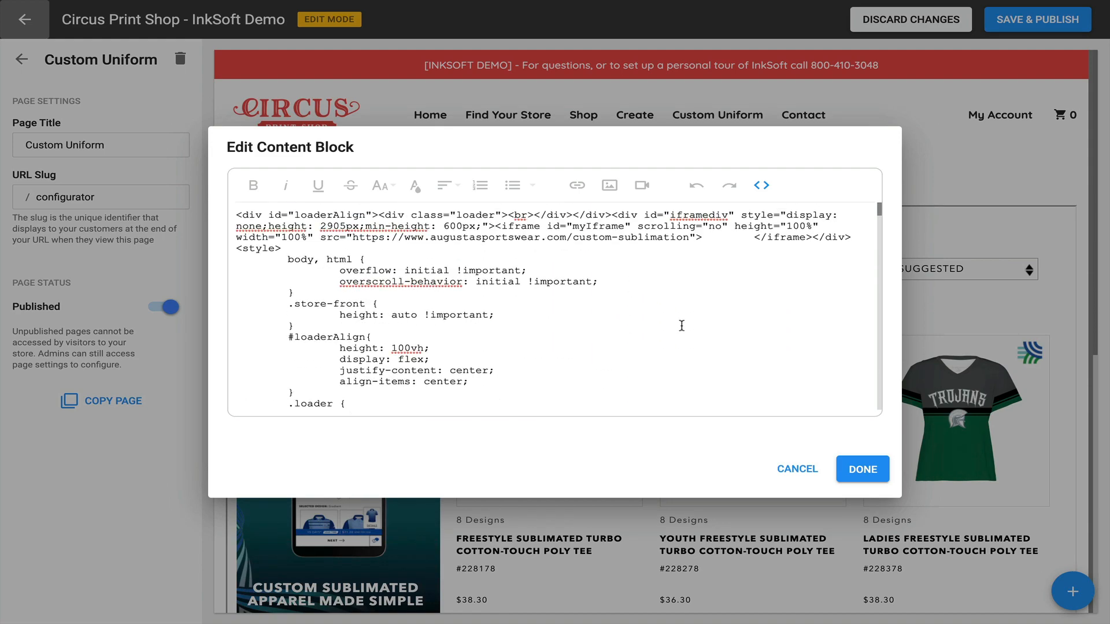
click(860, 467)
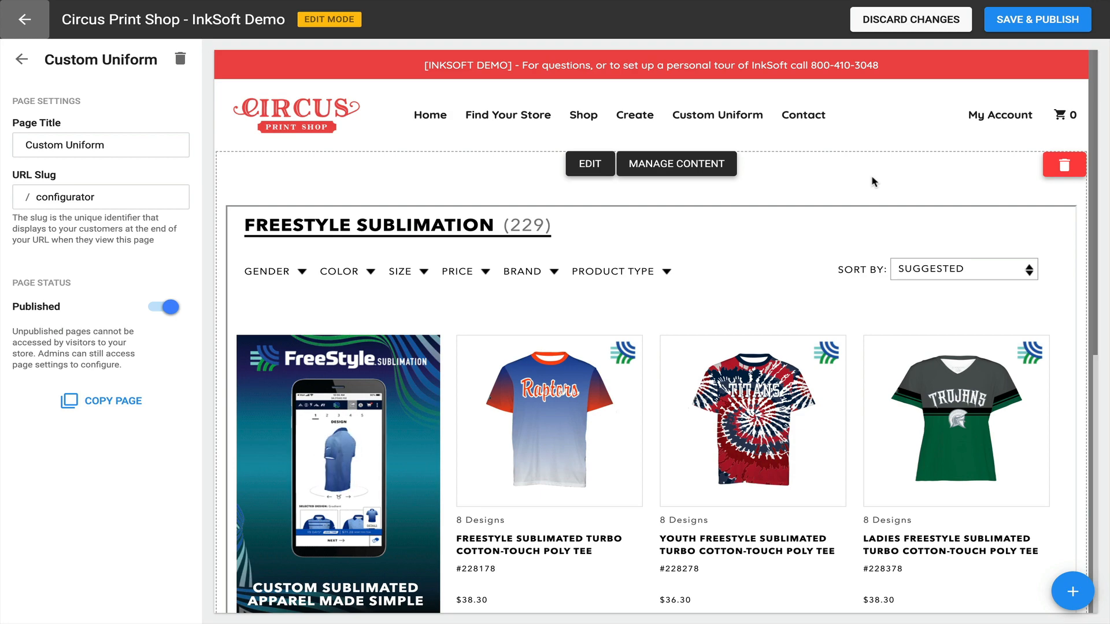
click(24, 20)
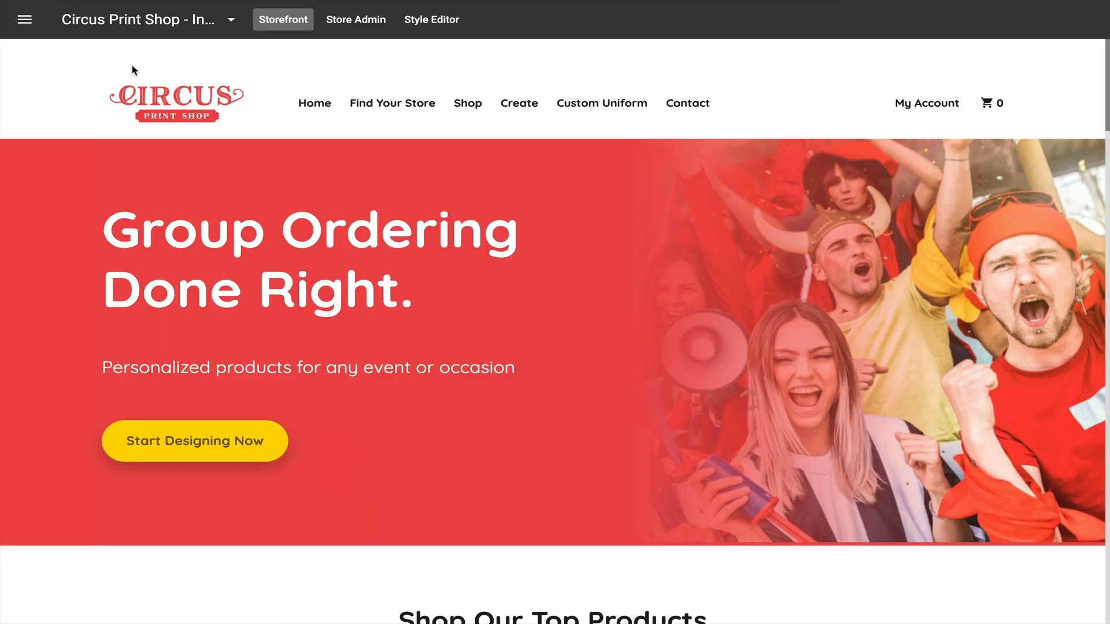
- Open the storefront header's settings for editing in the style editor
scroll(477, 216, down, 20)
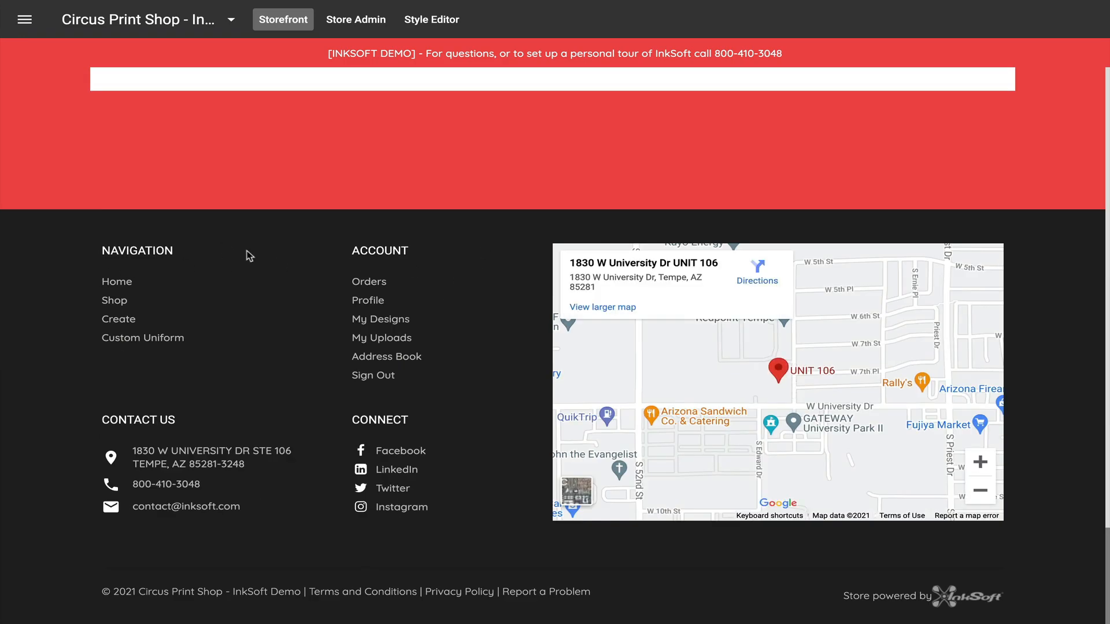
scroll(248, 251, up, 20)
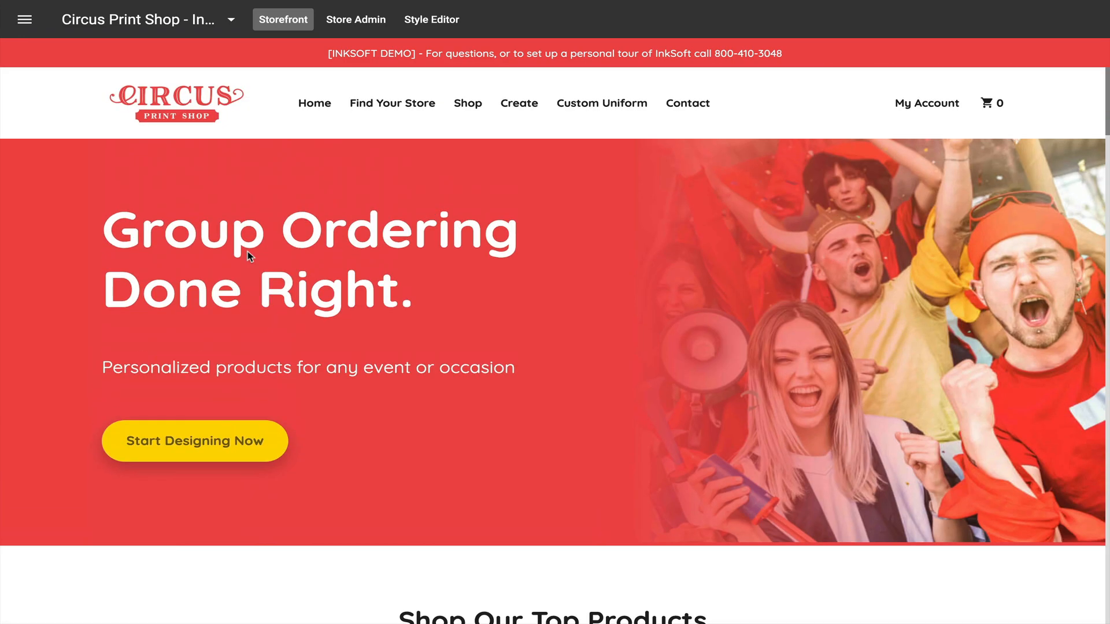
click(448, 18)
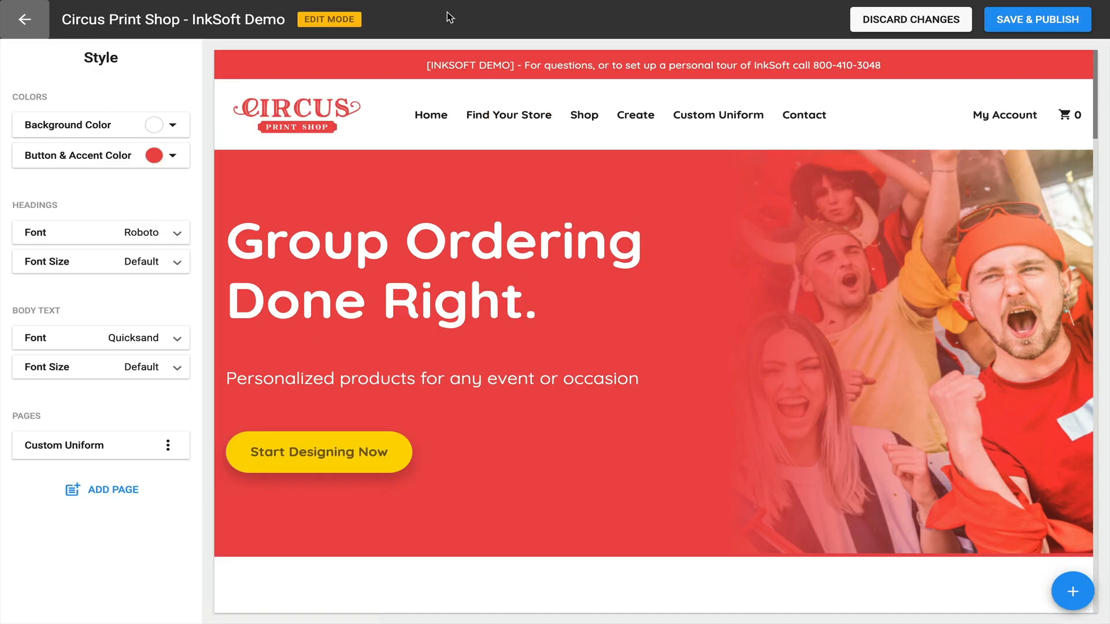
mouse_move(546, 105)
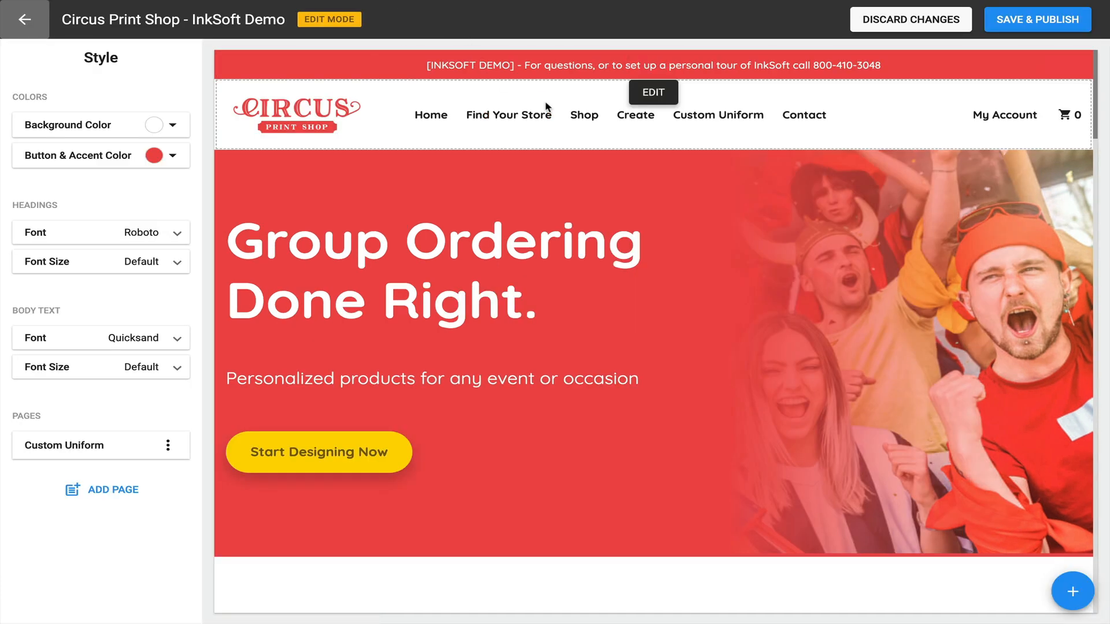
click(654, 93)
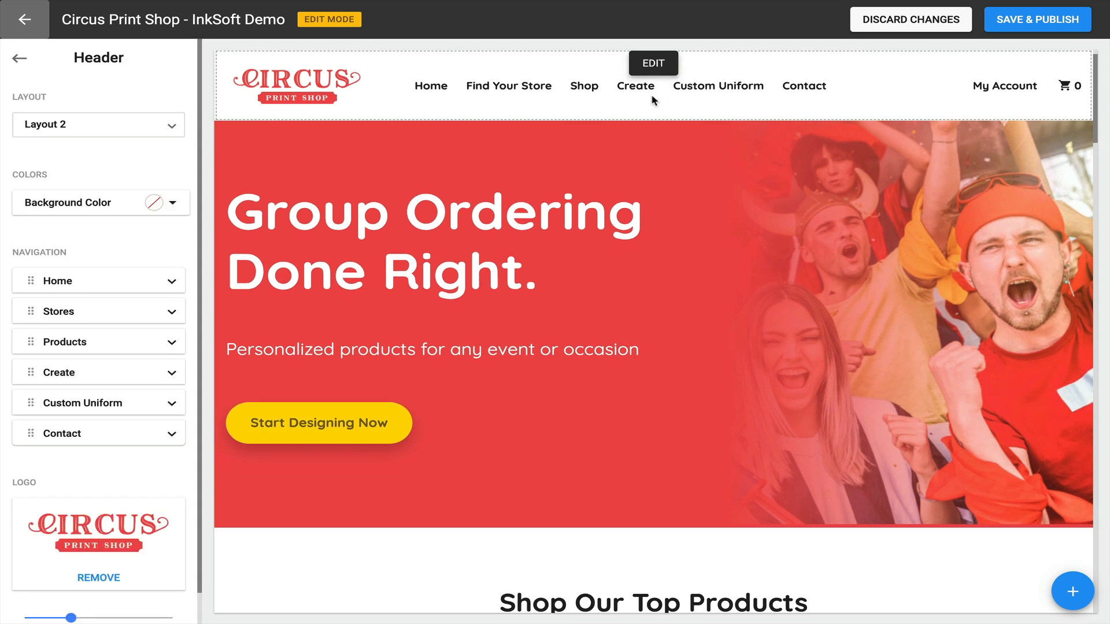
- Turn the Custom Uniform link's display off and back on, and place the link directly before Create in the header navigation
click(172, 403)
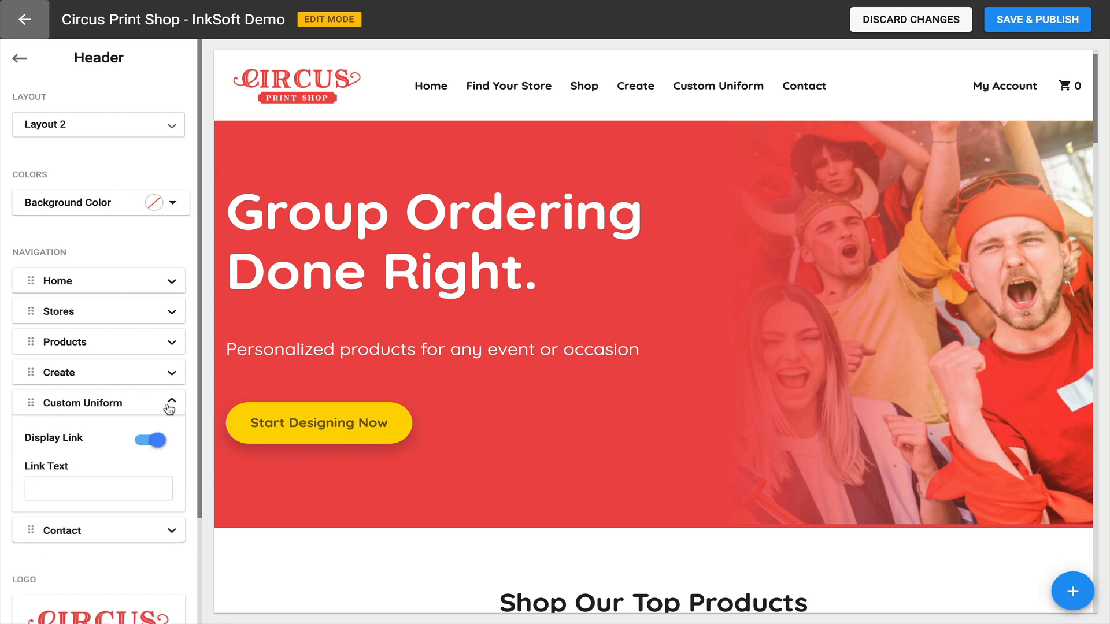
click(141, 442)
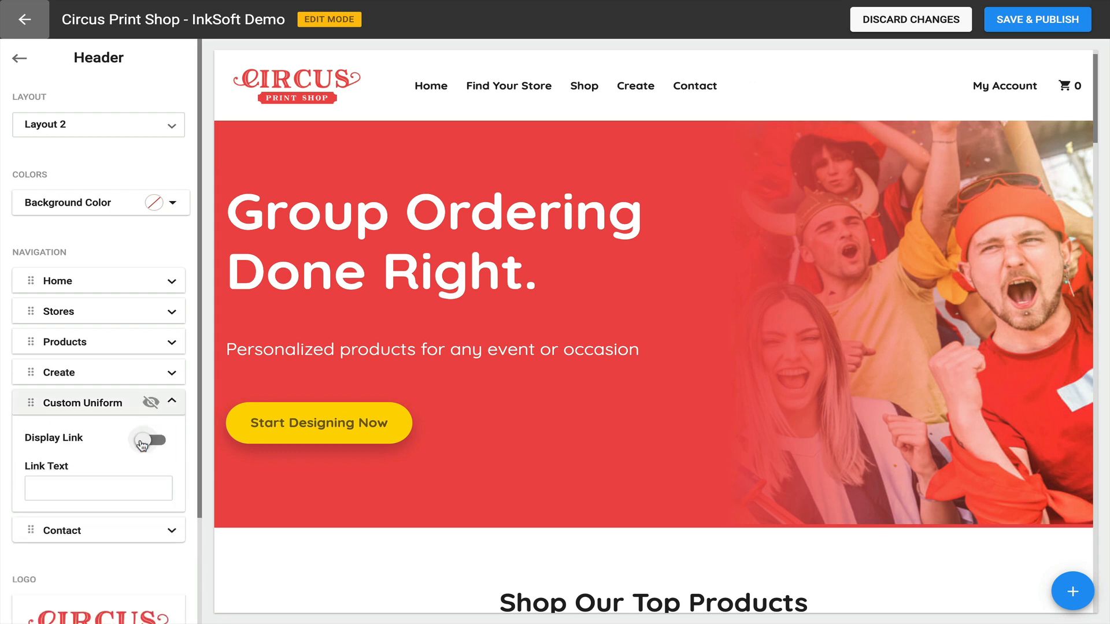
click(142, 442)
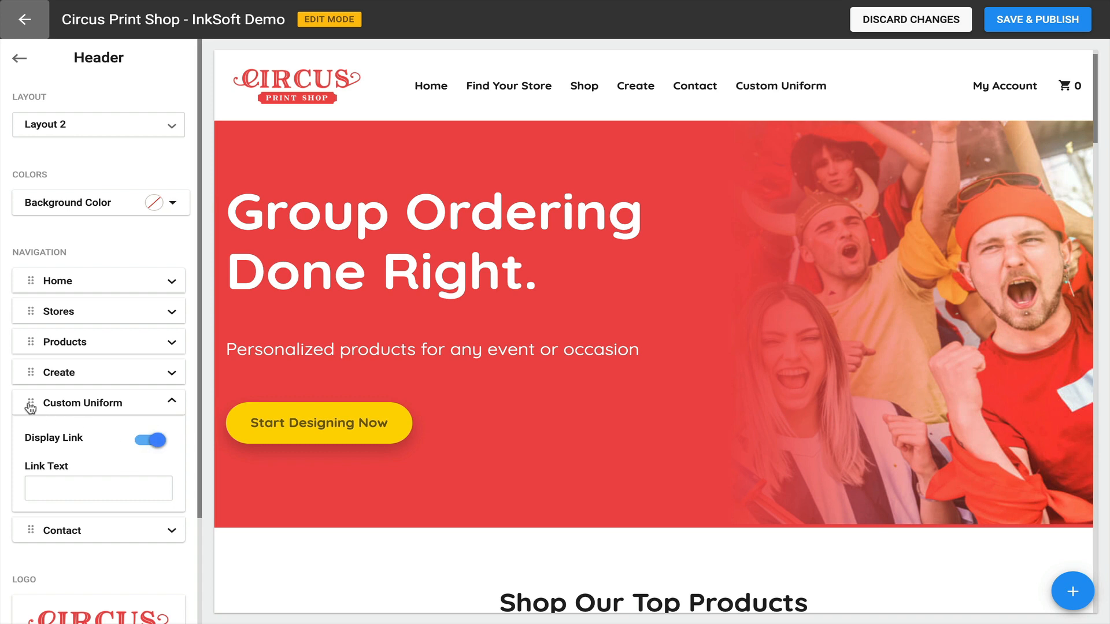
drag(30, 408, 30, 367)
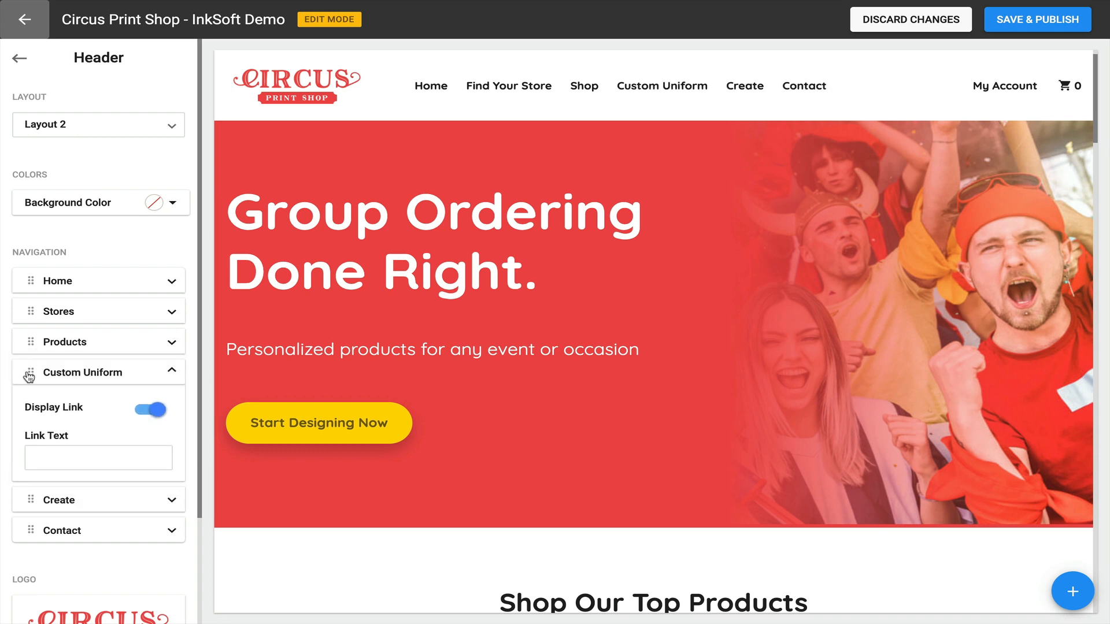
click(31, 375)
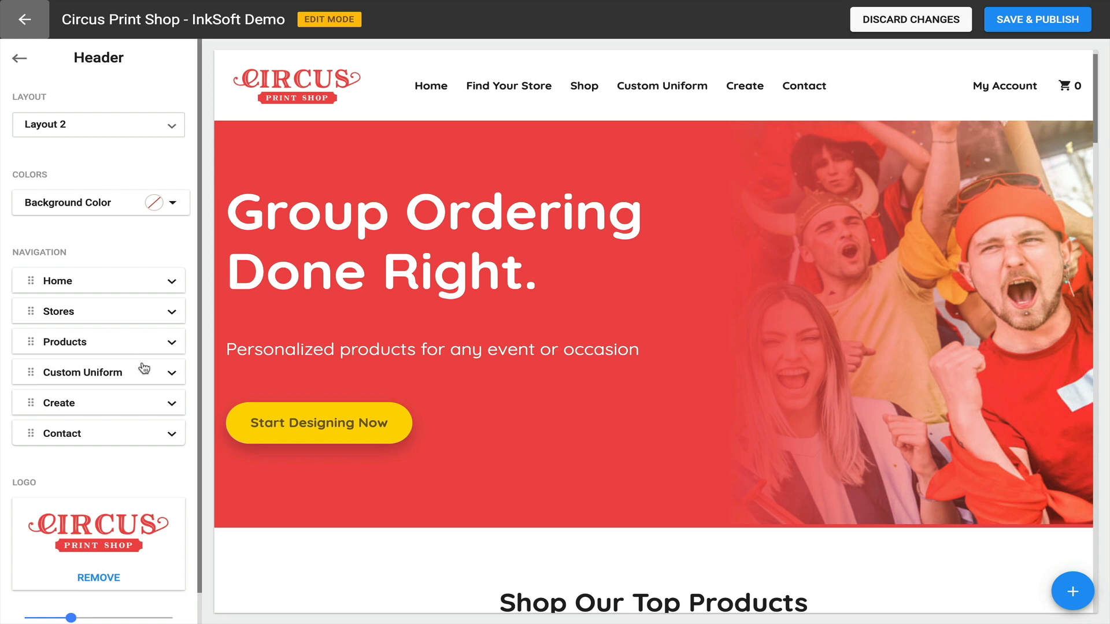
- Set the Custom Uniform navigation item's link text to "Create Uniform"
click(168, 372)
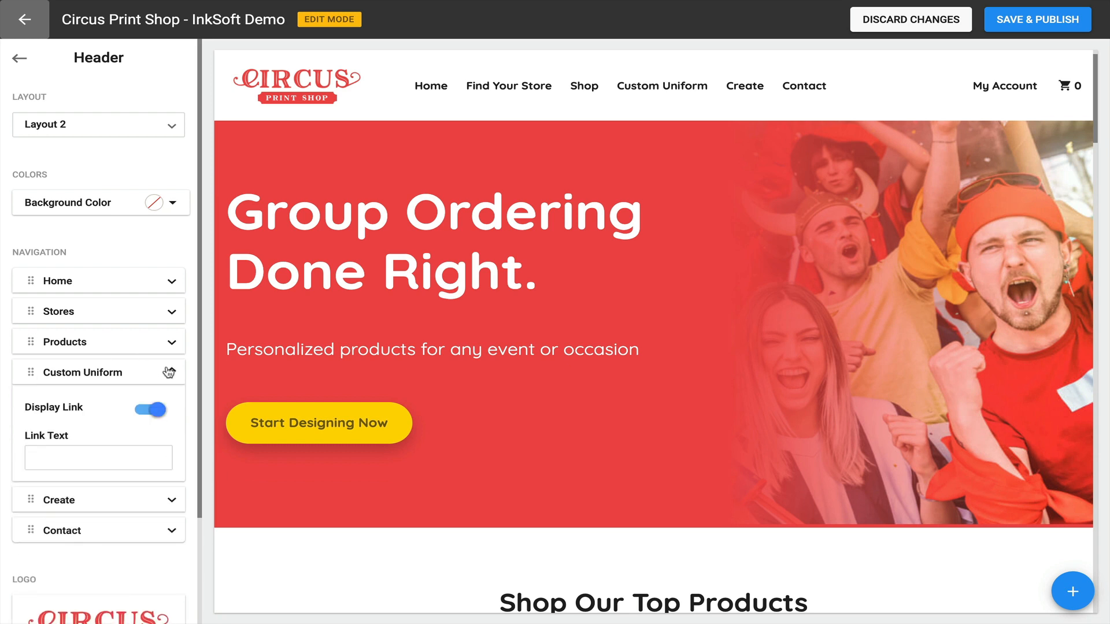
click(66, 456)
text(C)
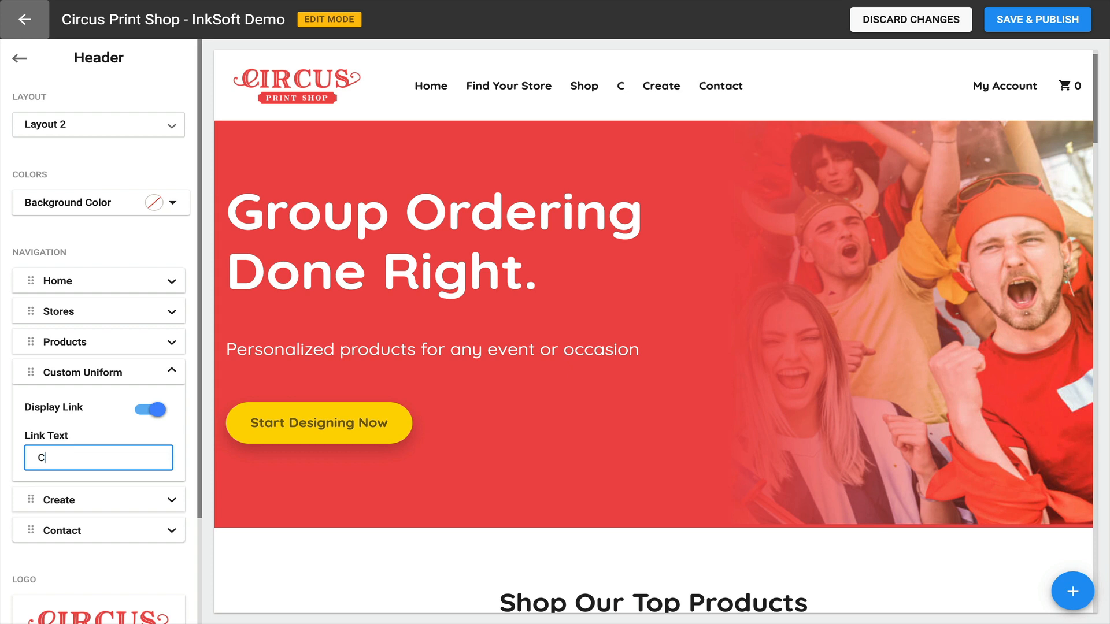
text(reat)
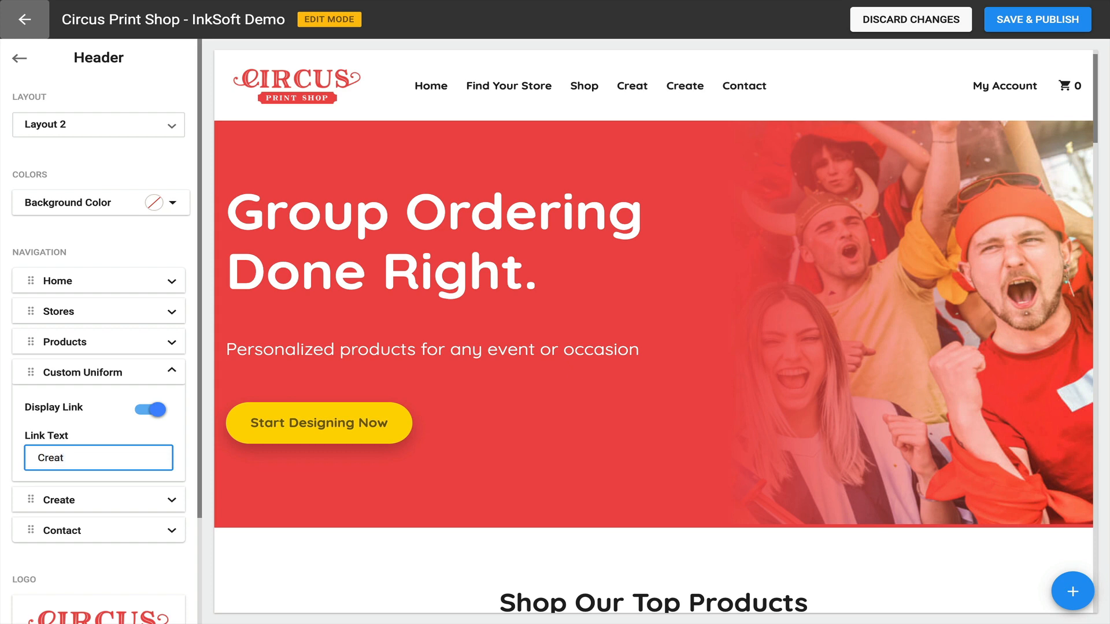
text(e Un)
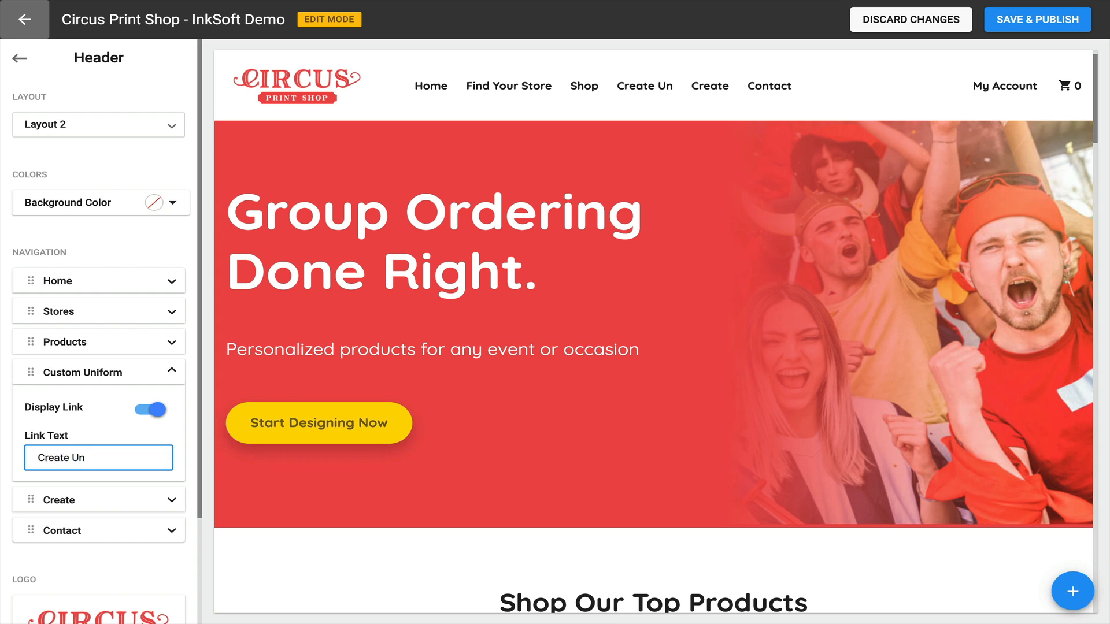
text(ifr)
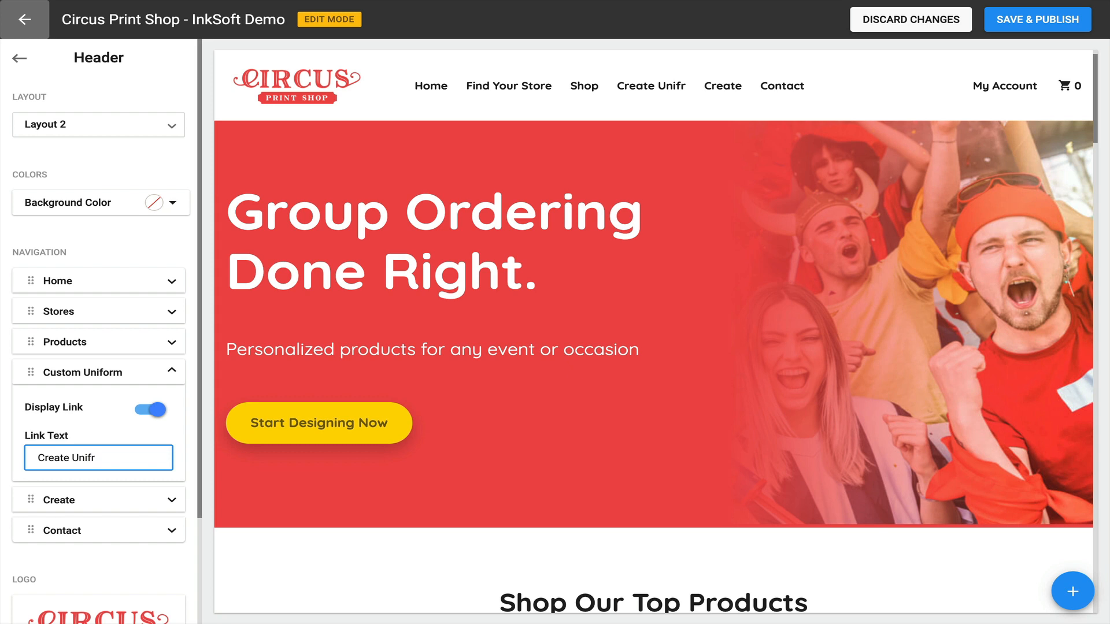
key(BackSpace)
text(orm)
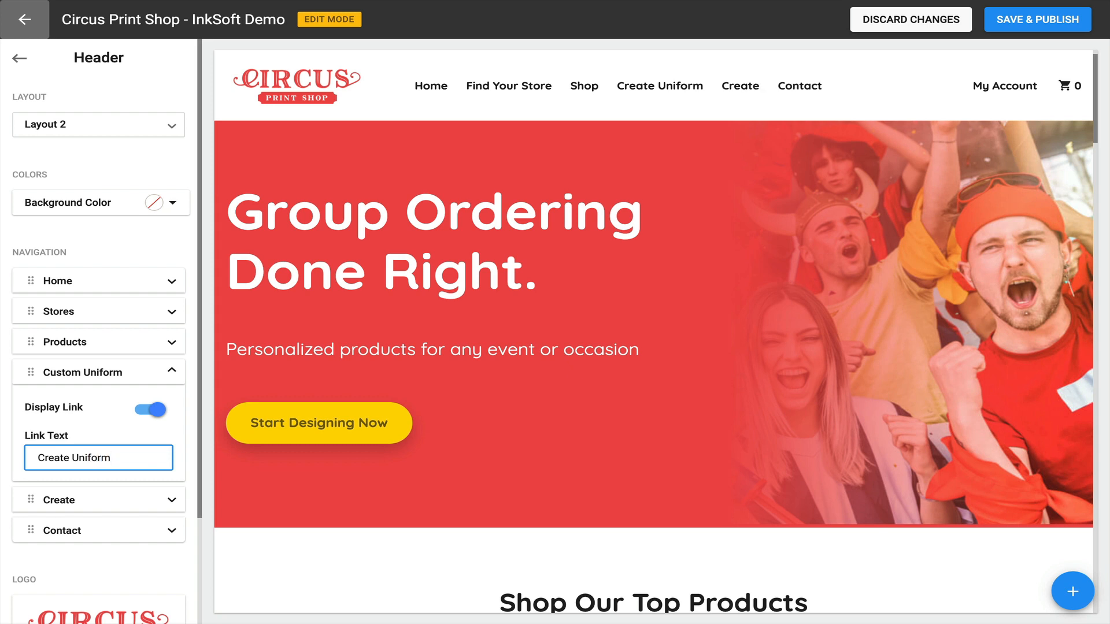